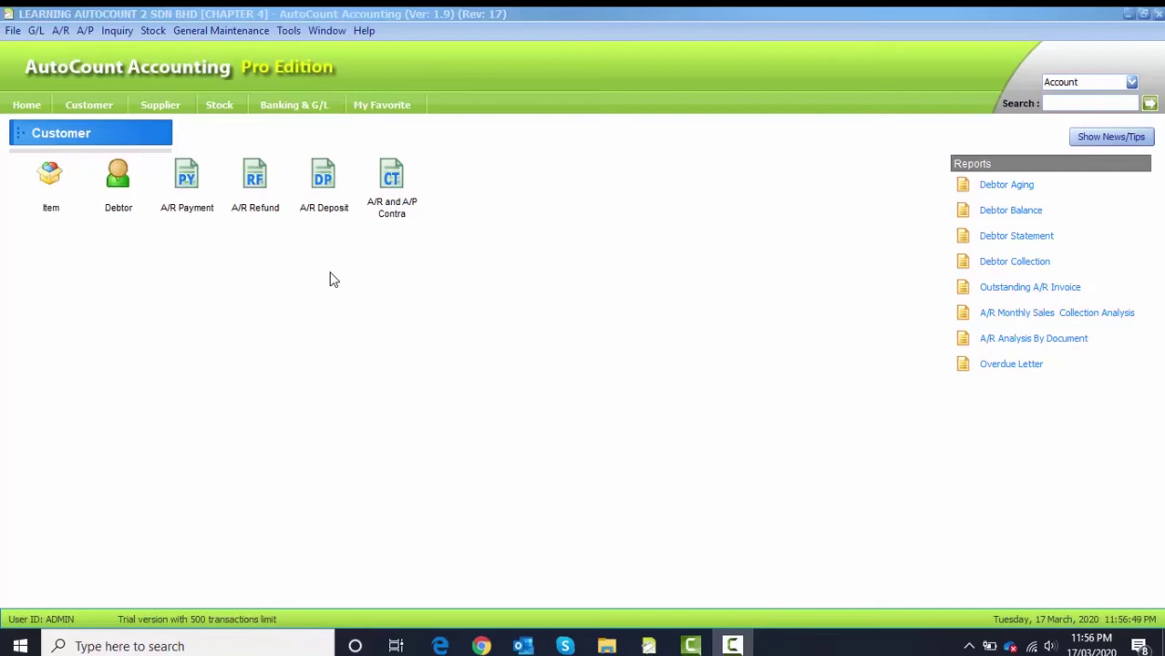
# Open the G/L default accounts in the program options and set the Sale Account to 500-0000 (SALES).
pyautogui.click(287, 35)
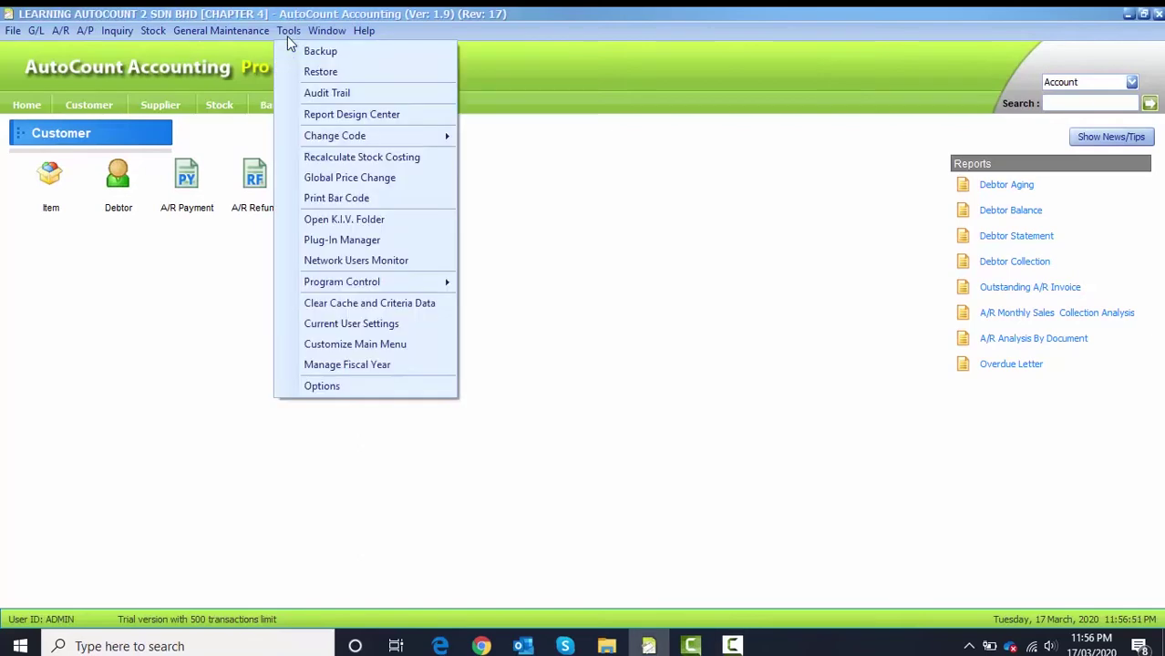
pyautogui.click(352, 386)
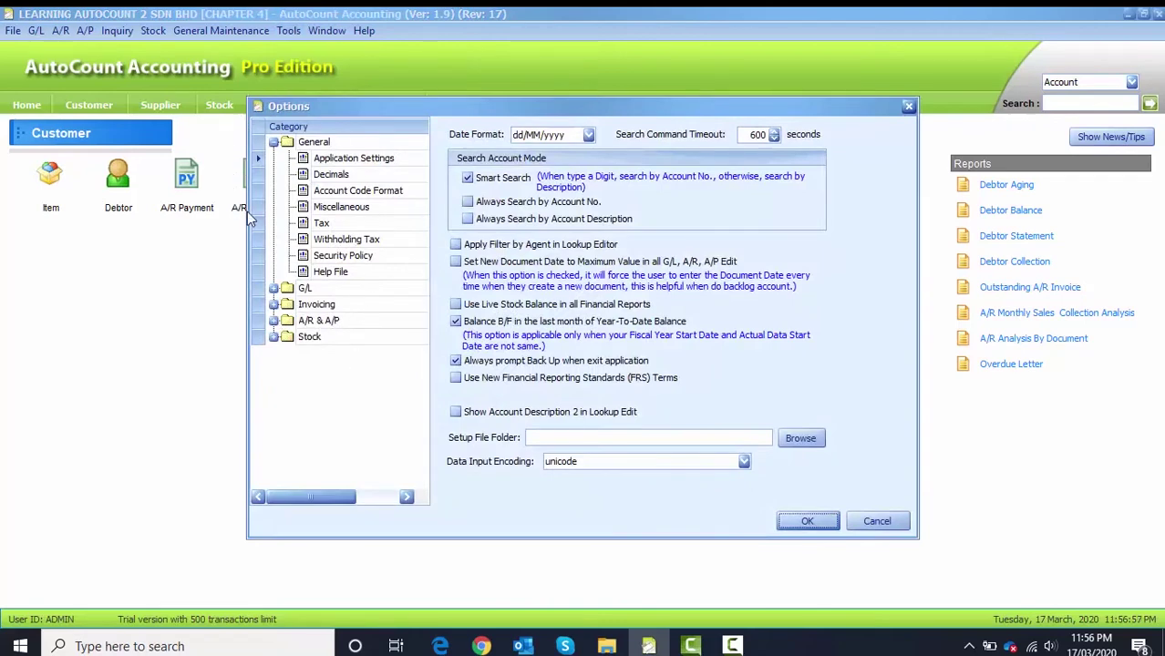
pyautogui.click(302, 288)
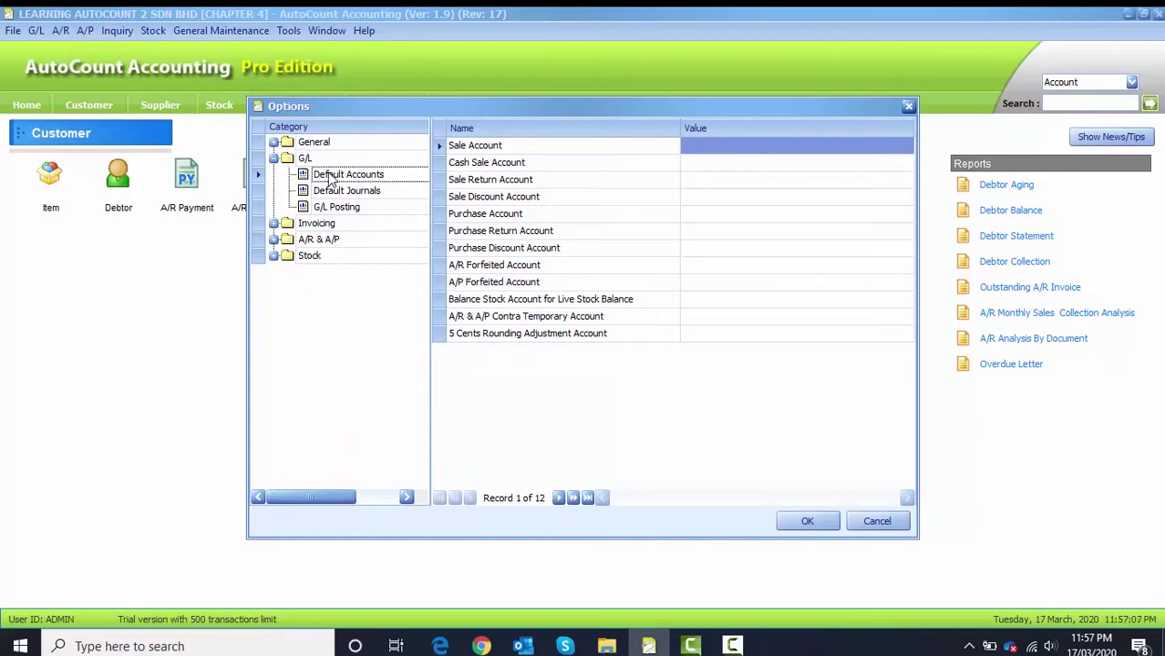
pyautogui.click(702, 148)
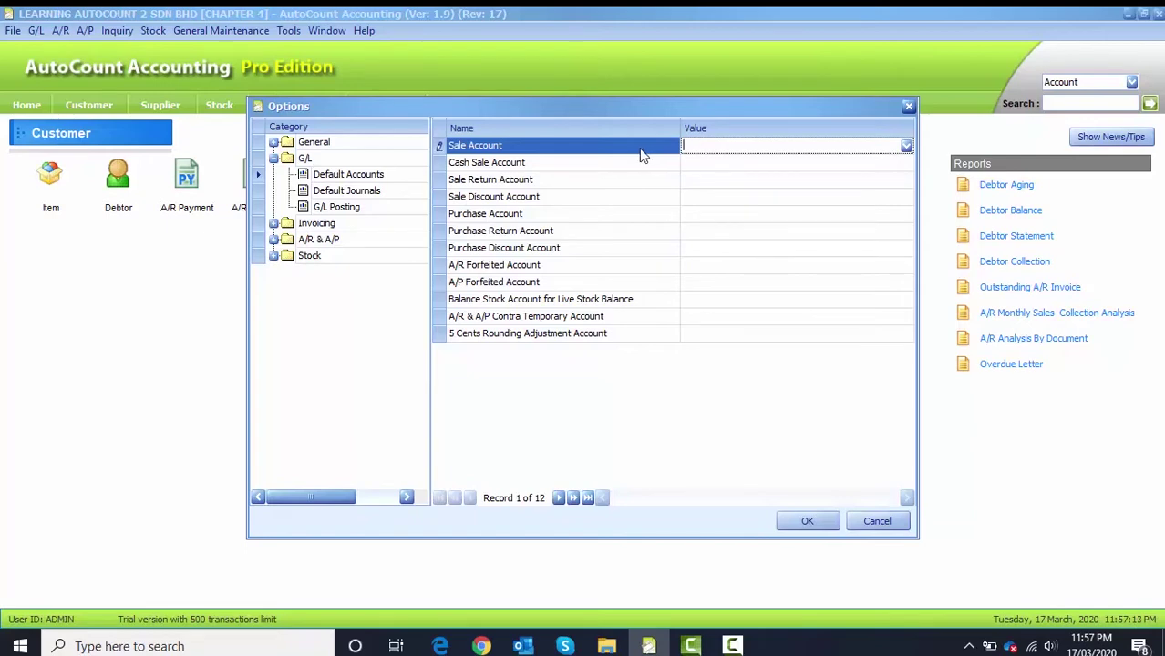
pyautogui.write('500')
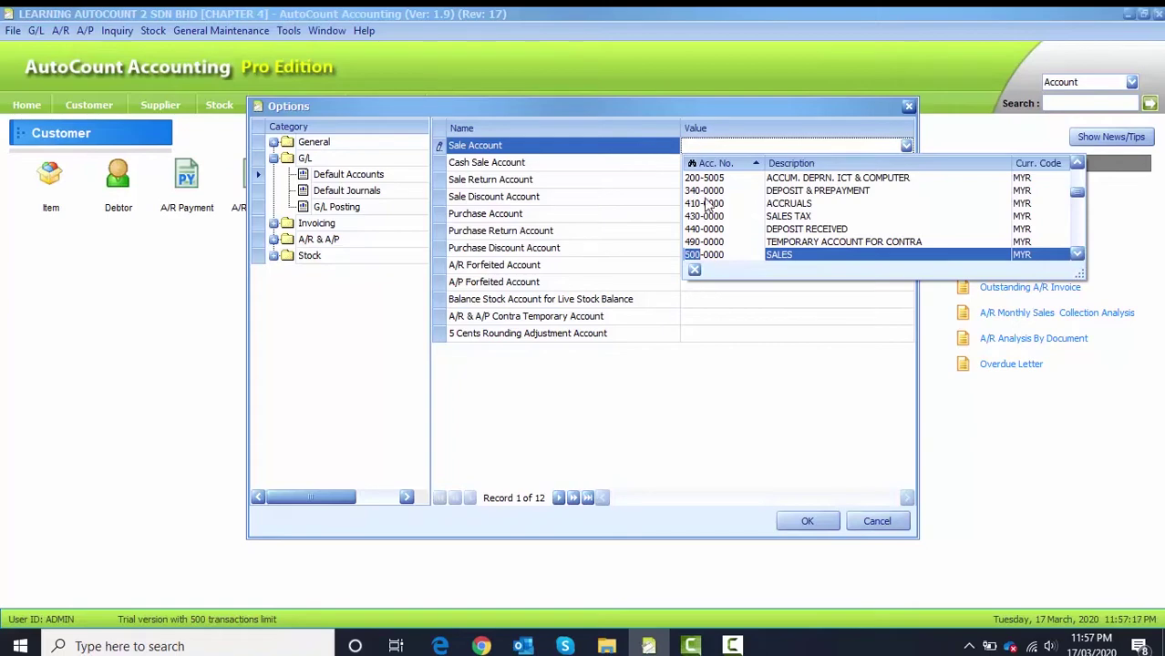
pyautogui.click(698, 256)
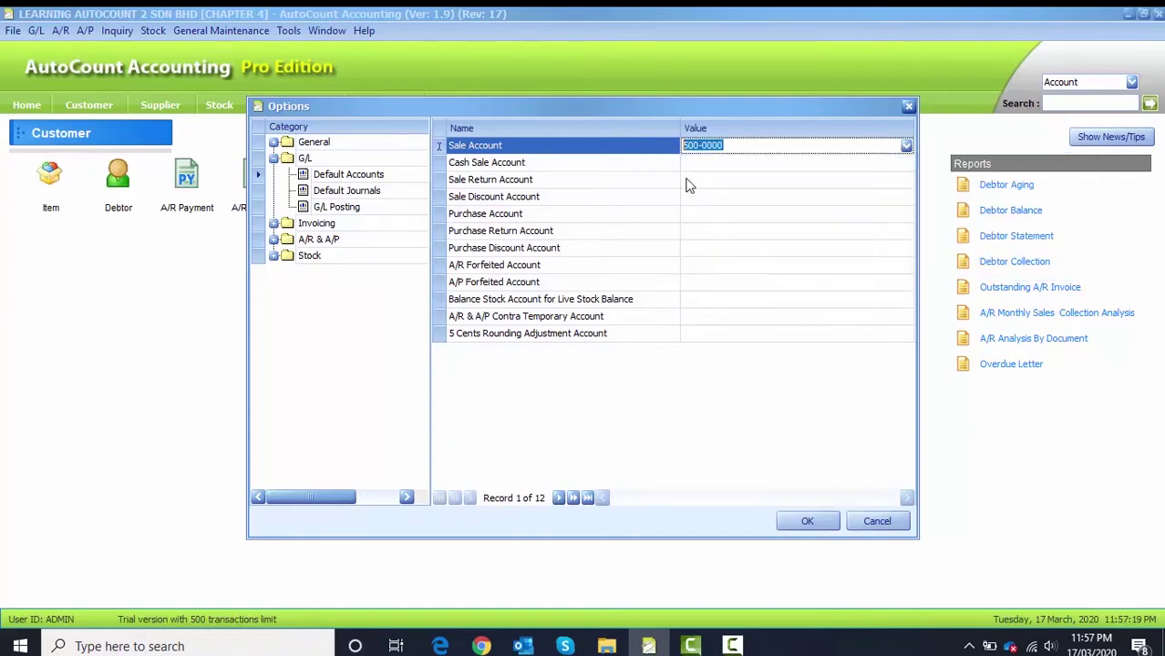
# Set the default Cash Sale Account to 500-1000 (CASH SALES).
pyautogui.click(689, 164)
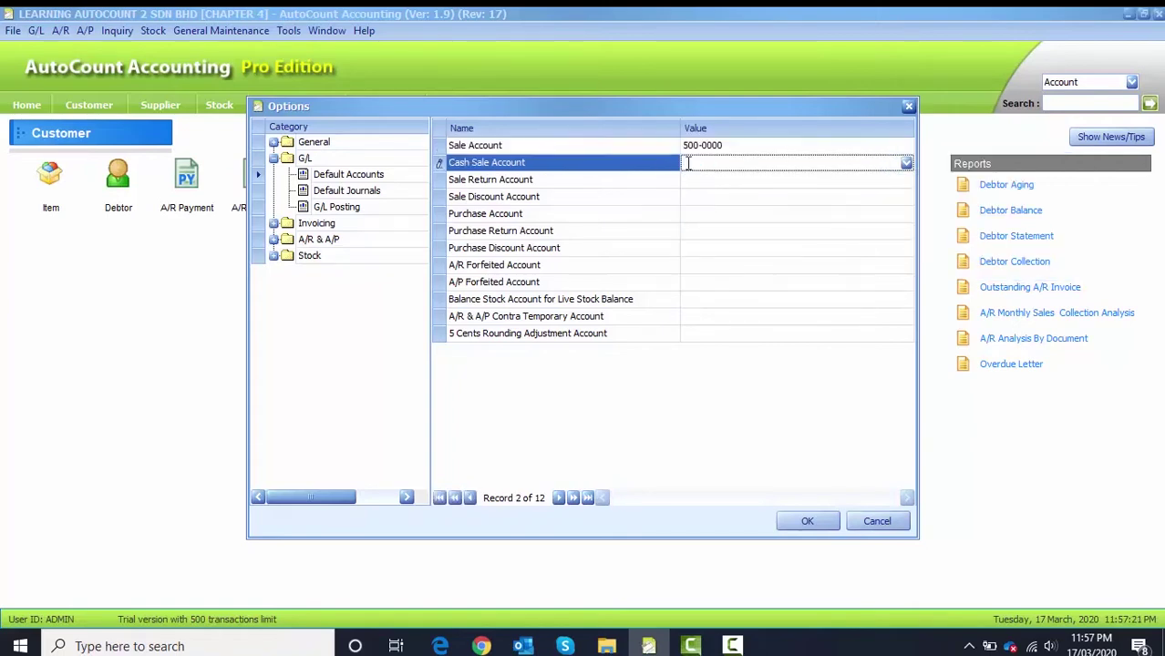
pyautogui.write('500')
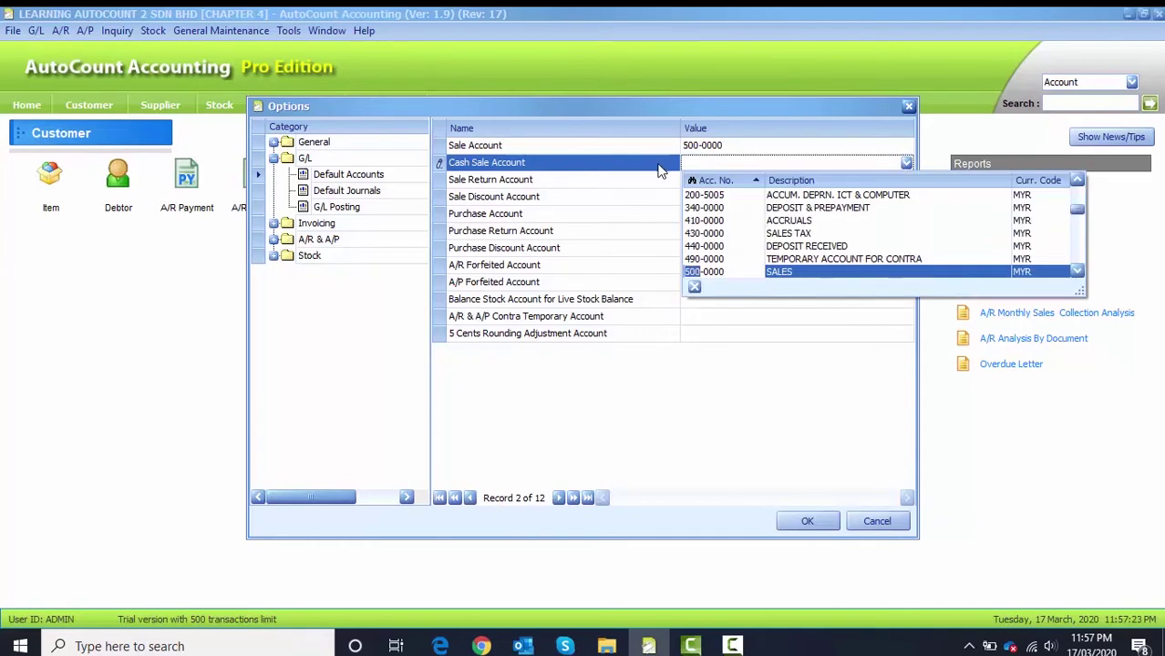
pyautogui.click(1077, 271)
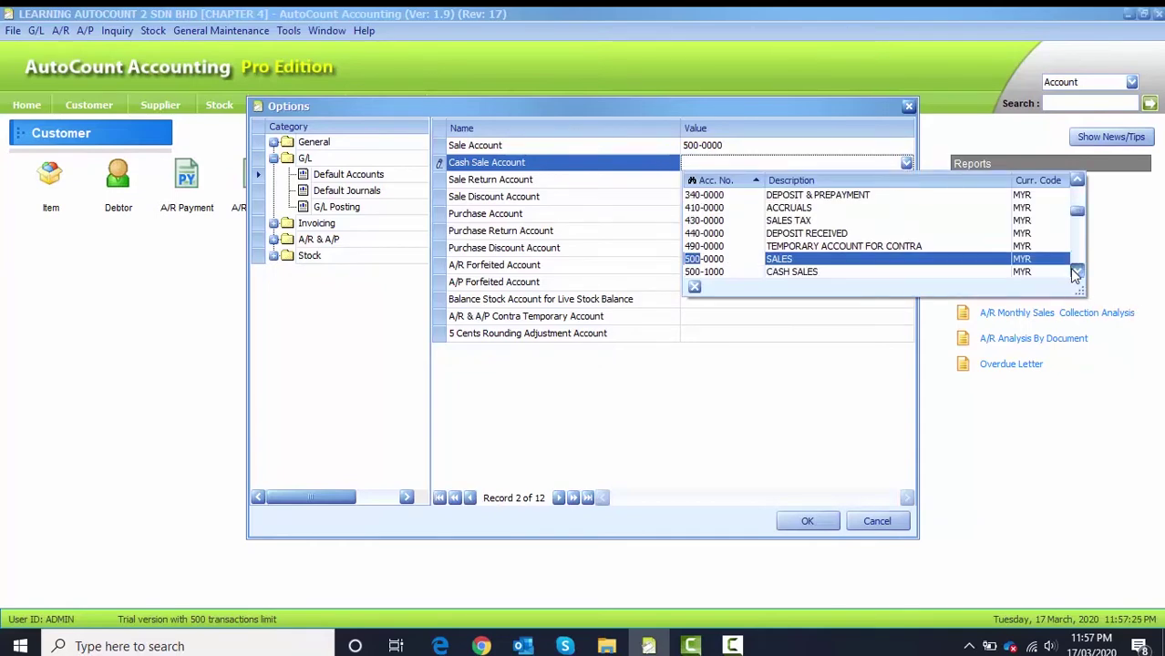
pyautogui.click(817, 274)
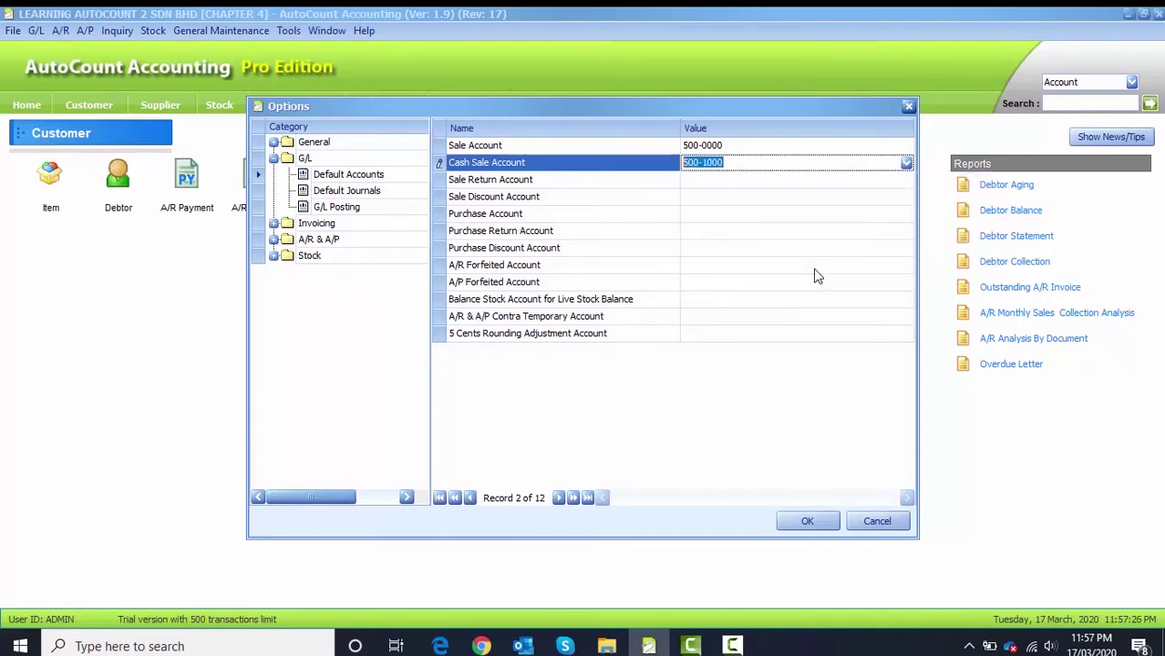
# Set the Sale Return Account to 510-0000 (SALES RETURN) and the Sale Discount Account to 520-0000 (DISCOUNT ALLOWED).
pyautogui.click(692, 180)
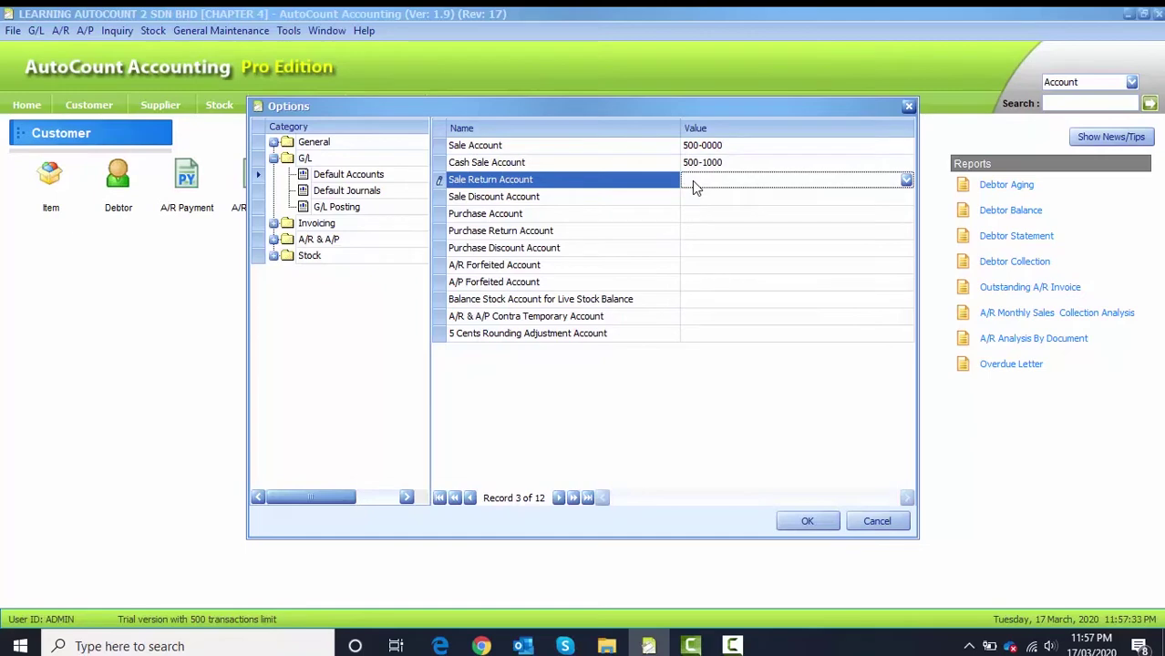
pyautogui.write('510-0000')
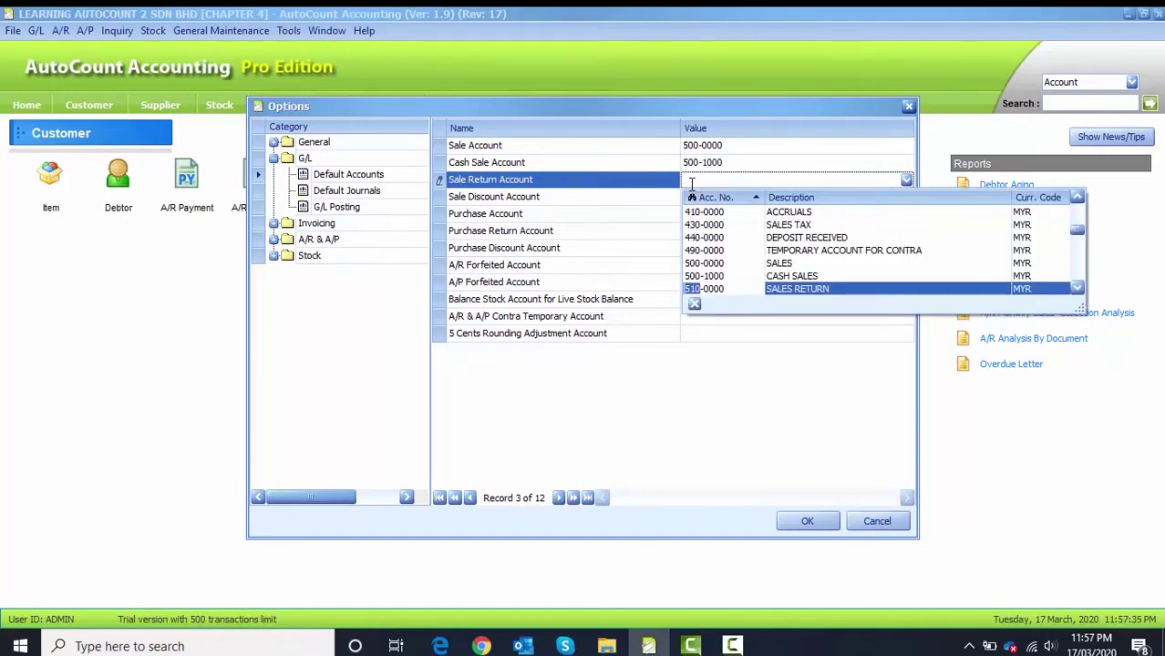
pyautogui.click(751, 290)
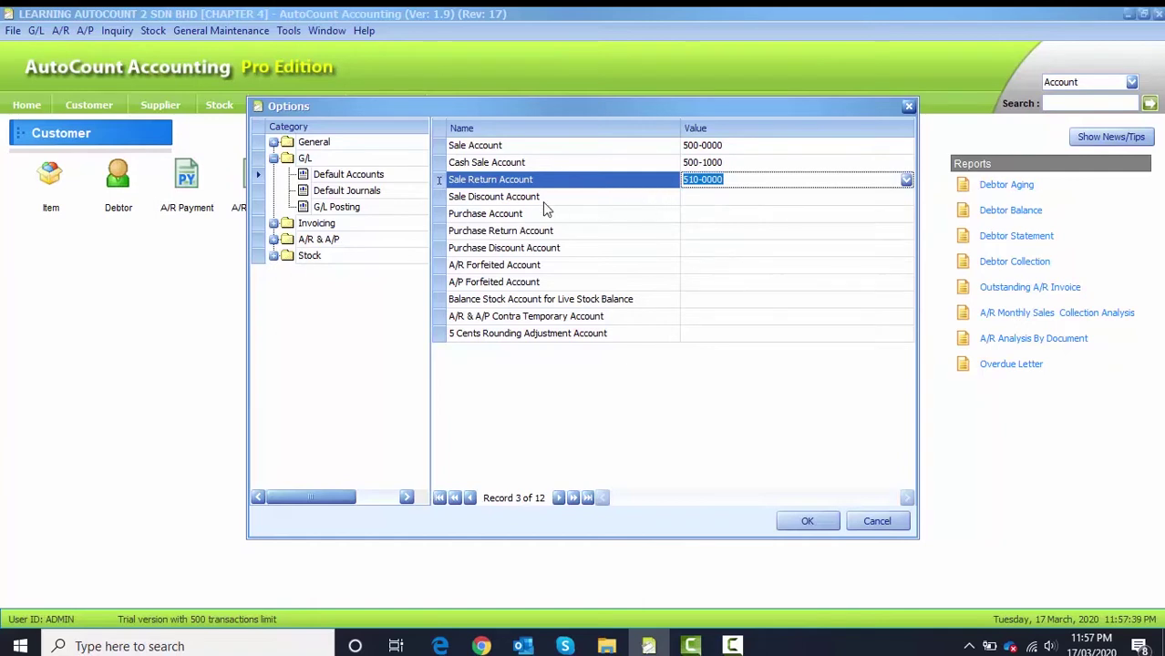
pyautogui.click(715, 201)
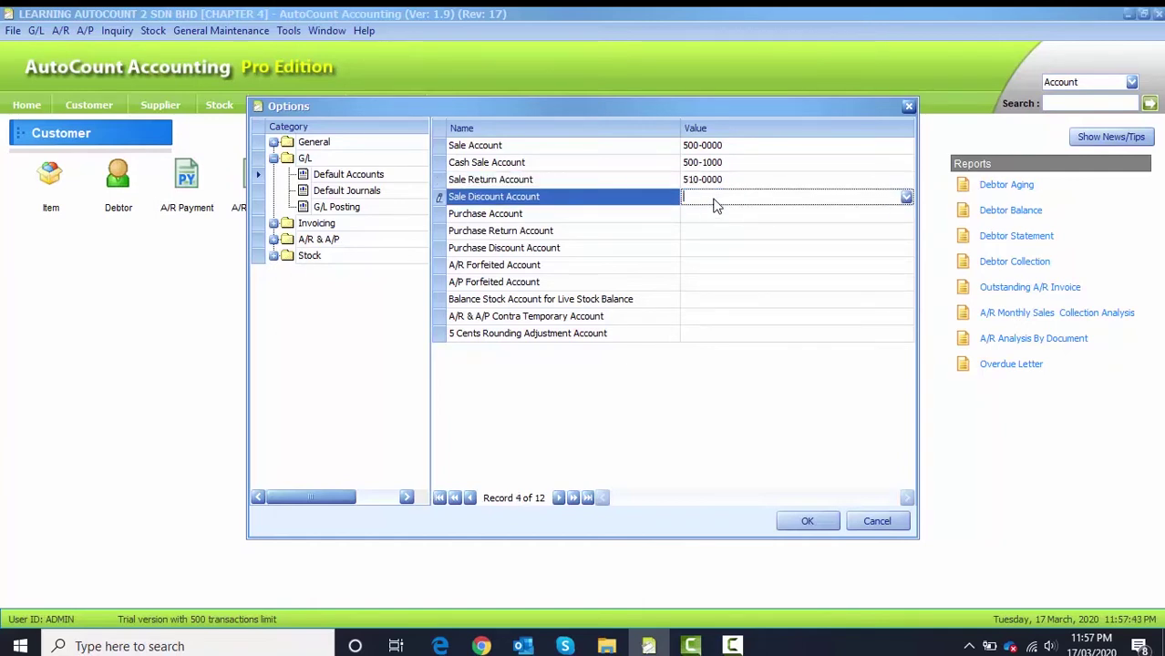
pyautogui.write('520-0000')
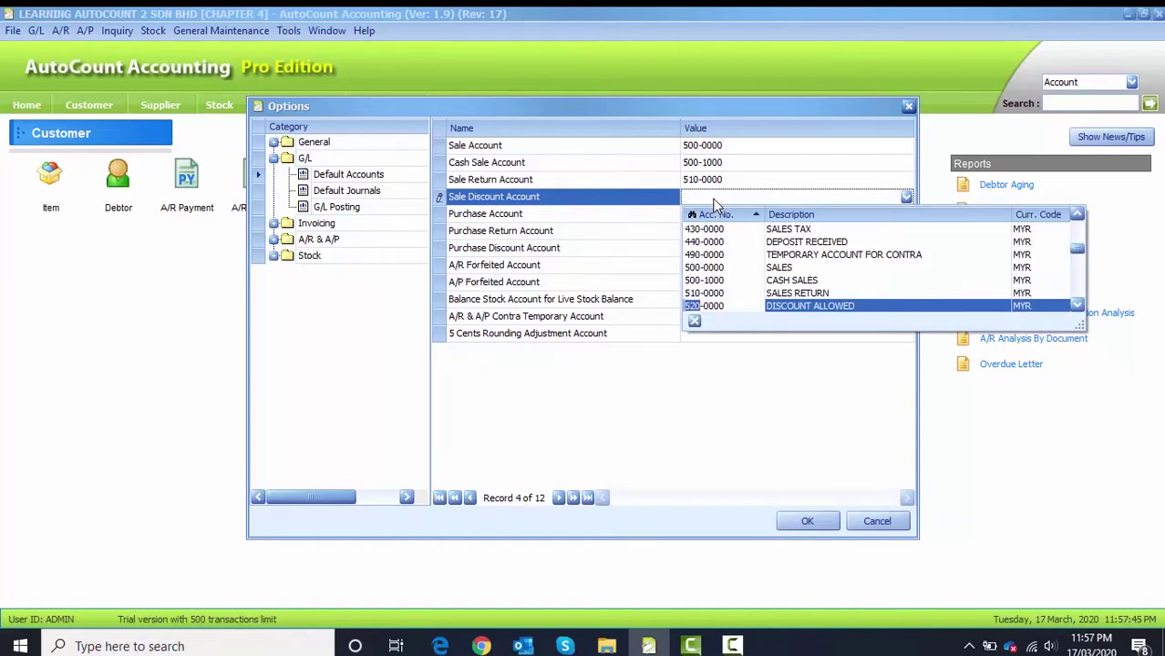
pyautogui.click(780, 314)
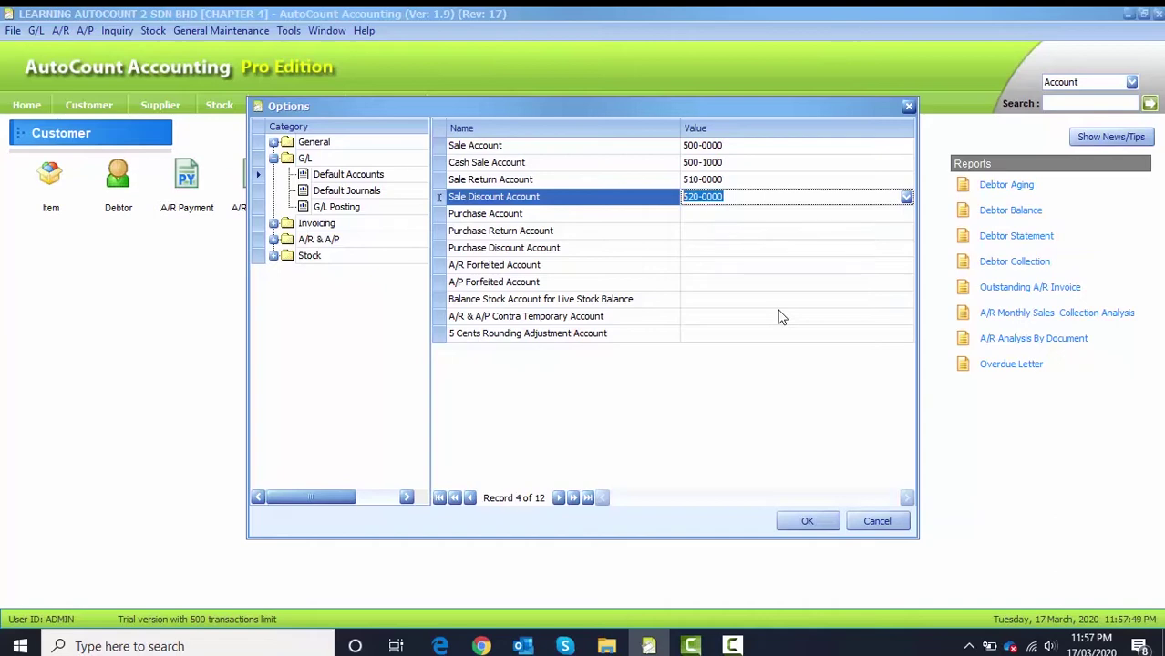
# Set the Purchase Account to 610-0000 (PURCHASES) and the Purchase Return Account to 612-0000 (PURCHASES RETURN).
pyautogui.click(695, 213)
pyautogui.write('610-0000')
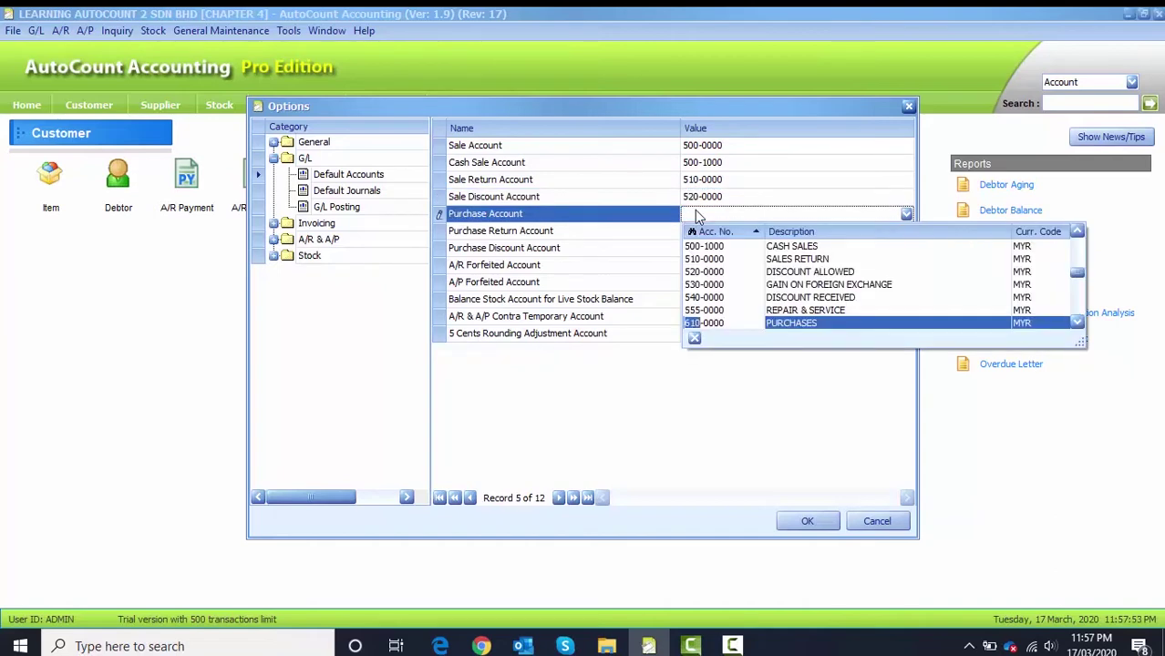
pyautogui.click(752, 324)
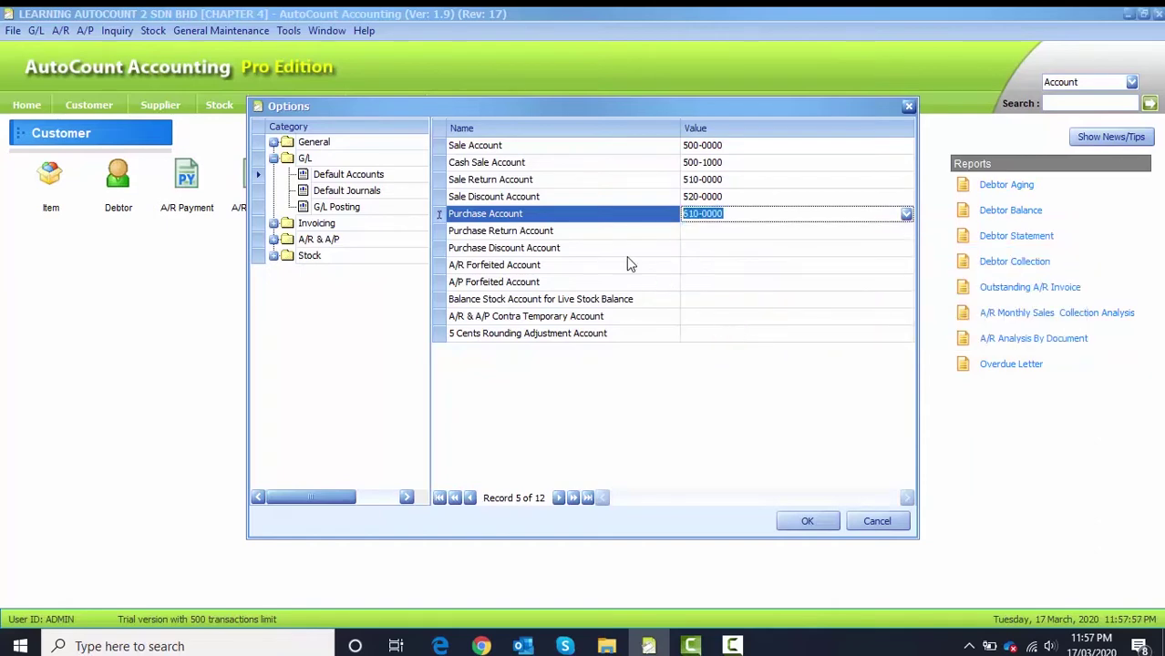
pyautogui.click(700, 237)
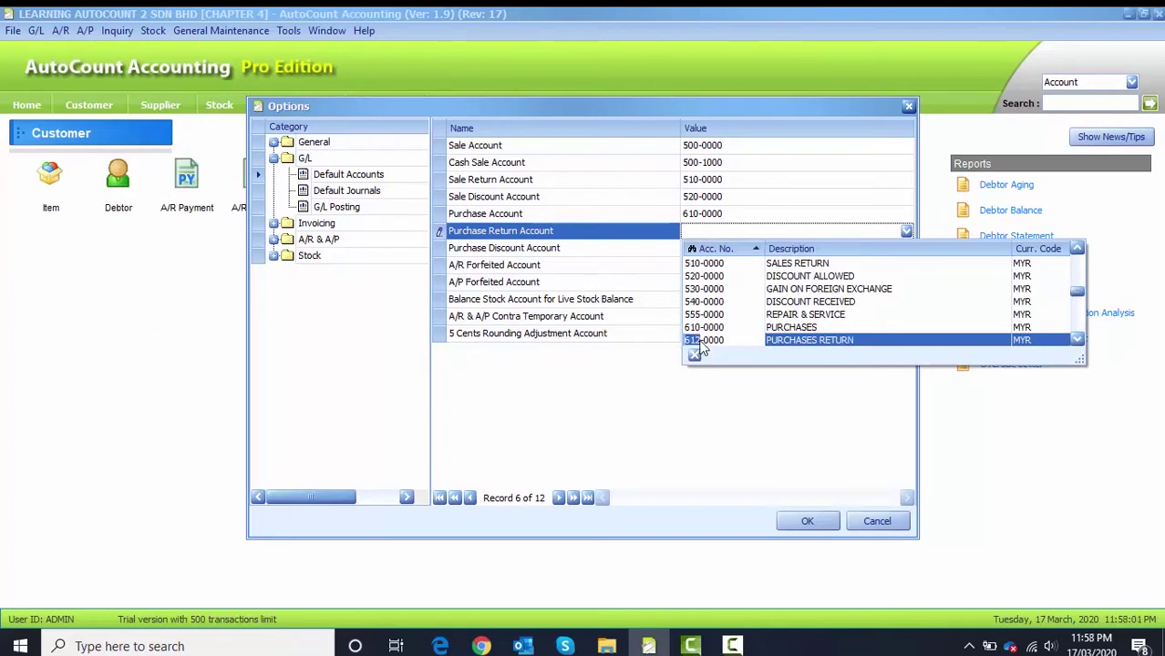
pyautogui.click(700, 341)
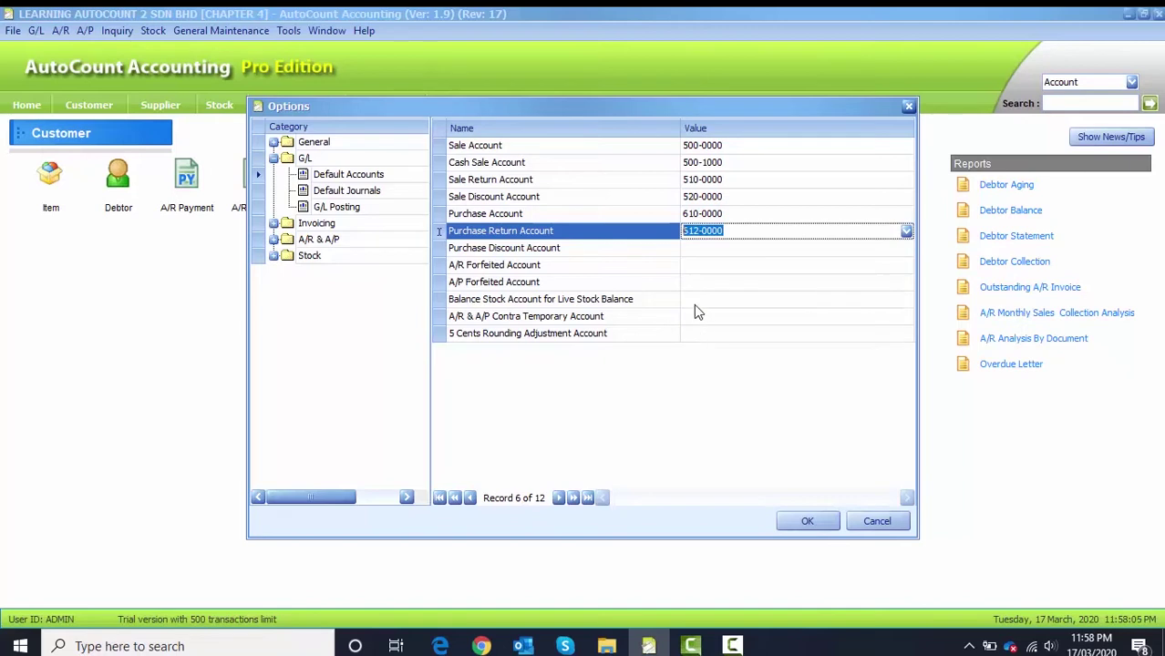
# Set the Purchase Discount Account to 540-0000 (DISCOUNT RECEIVED) and the A/R & A/P Contra Temporary Account to 490-0000.
pyautogui.click(704, 252)
pyautogui.write('540-0000')
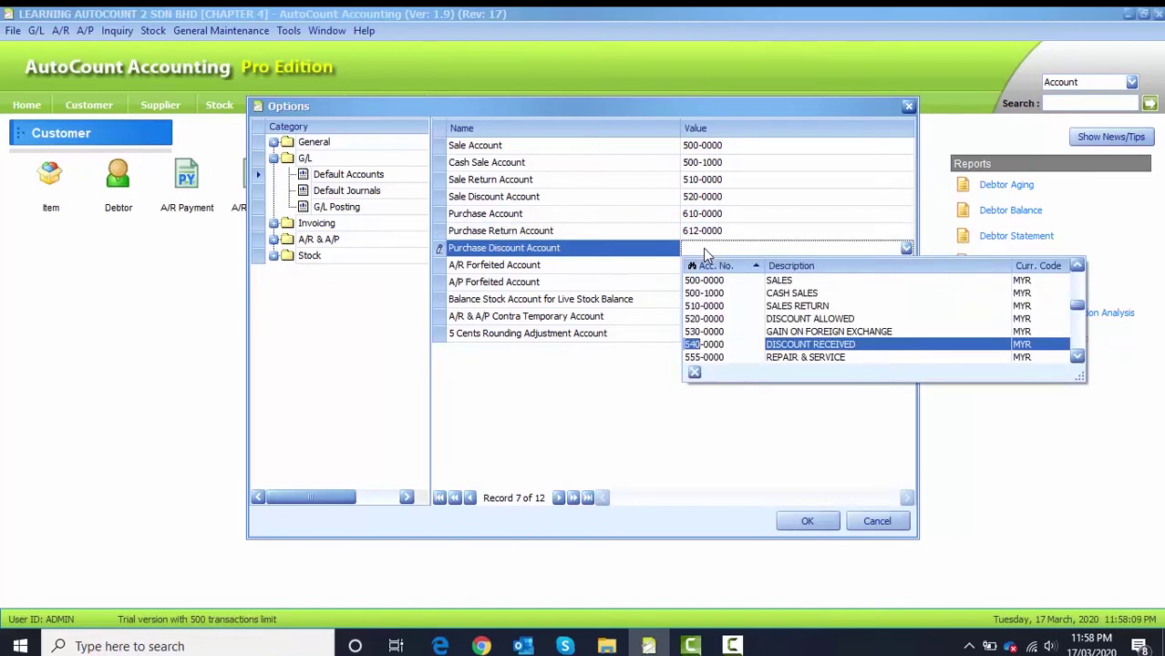
pyautogui.click(772, 348)
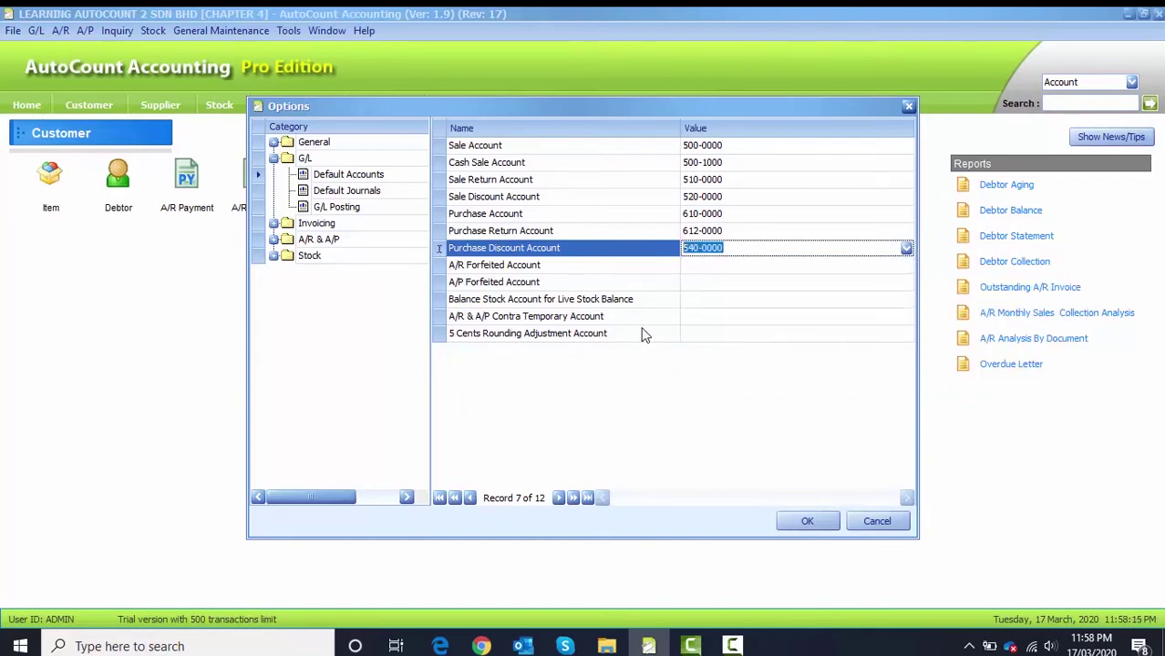
pyautogui.click(696, 322)
pyautogui.write('490')
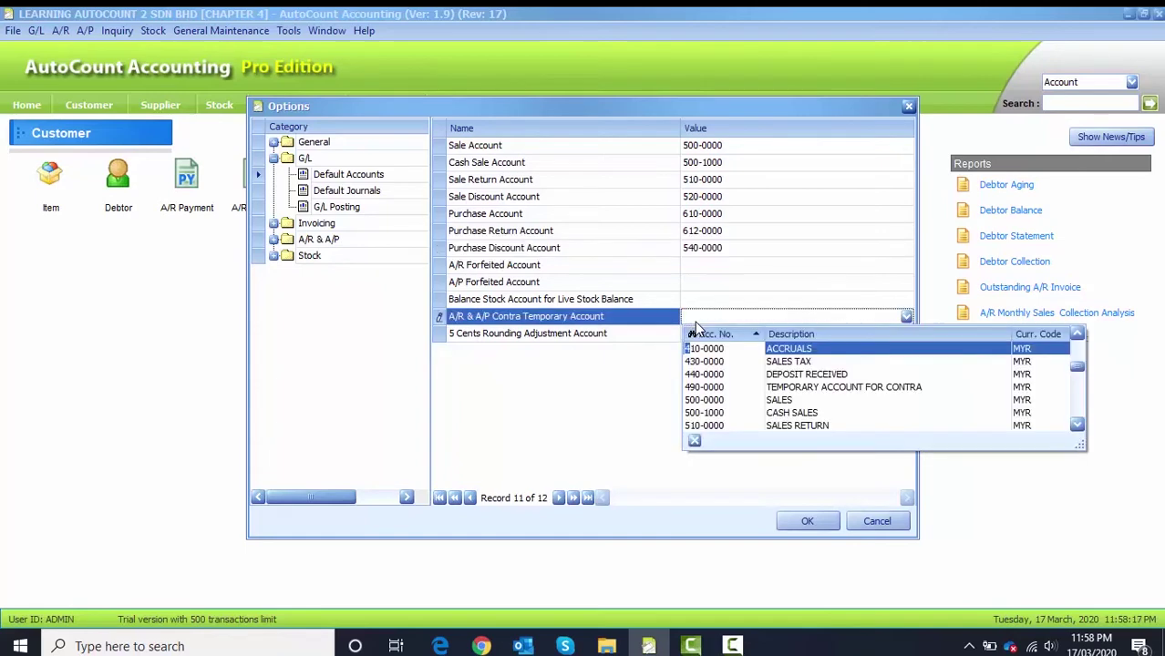
pyautogui.click(768, 388)
pyautogui.click(693, 392)
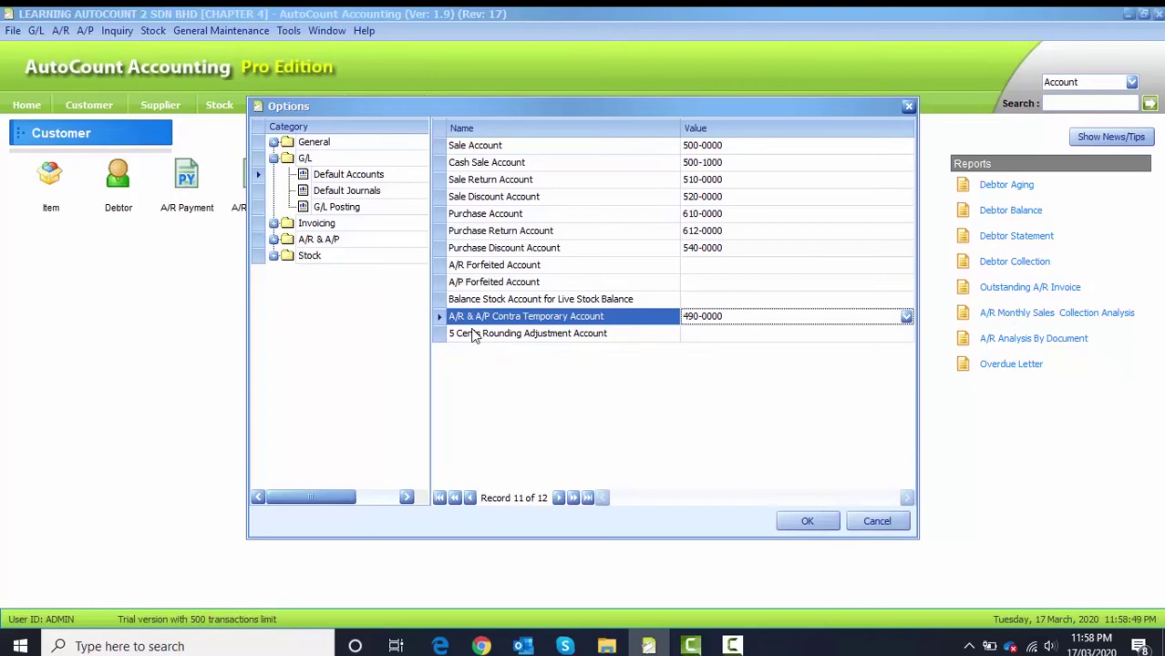
# In the general stock settings, set the automatic item code format to %G%T-<000> and the default UOM to UNIT.
pyautogui.click(312, 256)
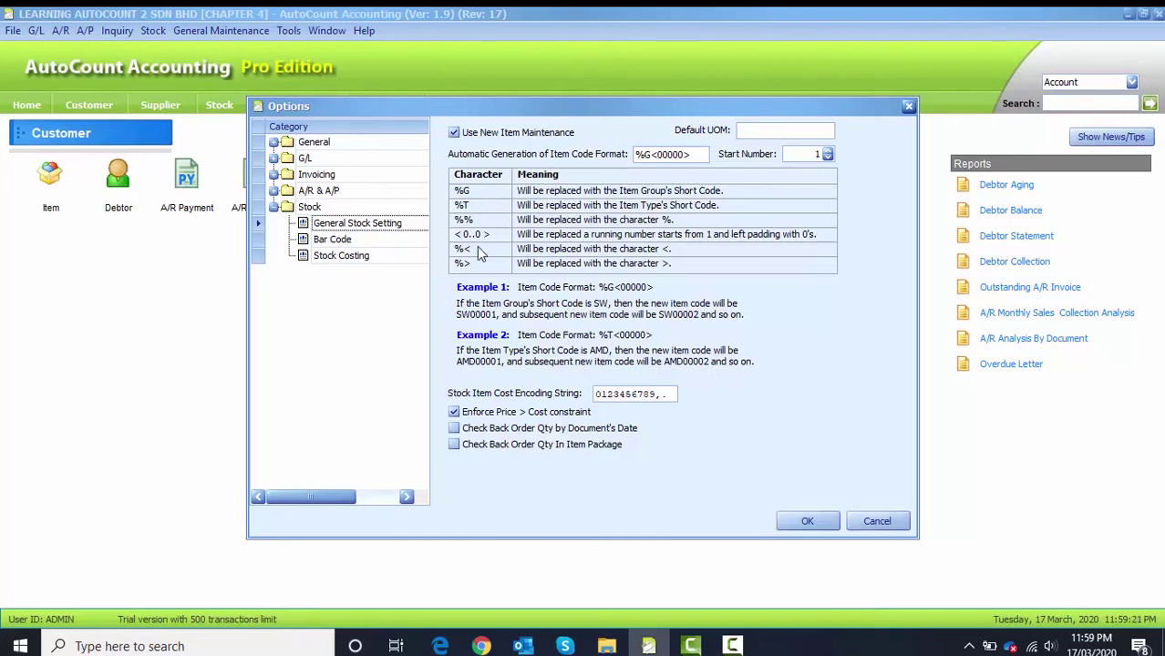
pyautogui.click(657, 157)
pyautogui.write('%T')
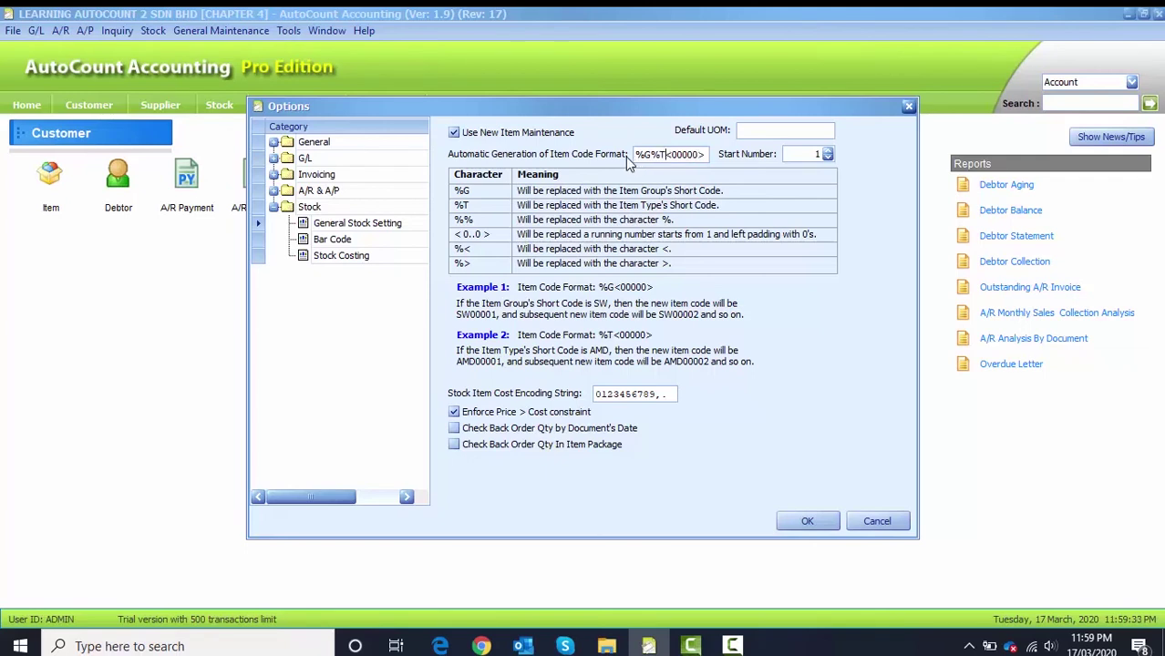
pyautogui.write('-')
pyautogui.click(684, 155)
pyautogui.press('BackSpace')
pyautogui.press('BackSpace')
pyautogui.click(755, 129)
pyautogui.write('UNIT')
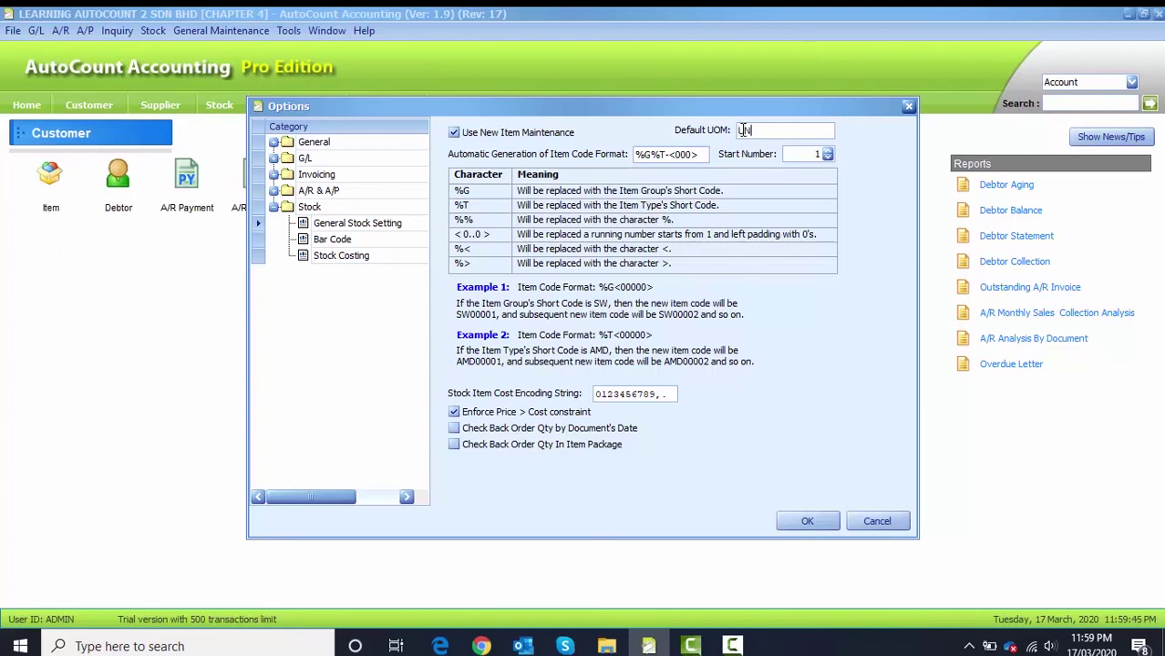